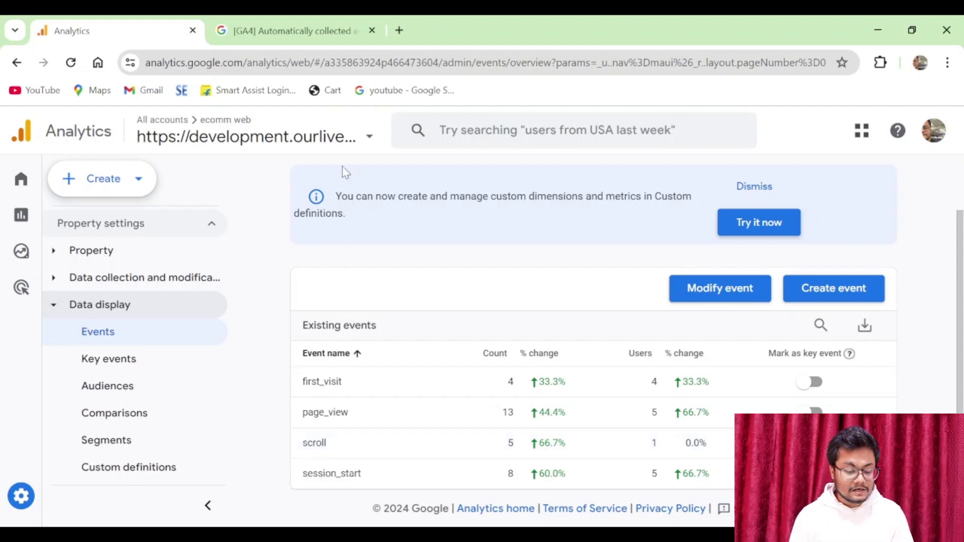
# - Switch to the Analytics Help article on automatically collected events and review its table of events, triggers and parameters
pyautogui.click(298, 17)
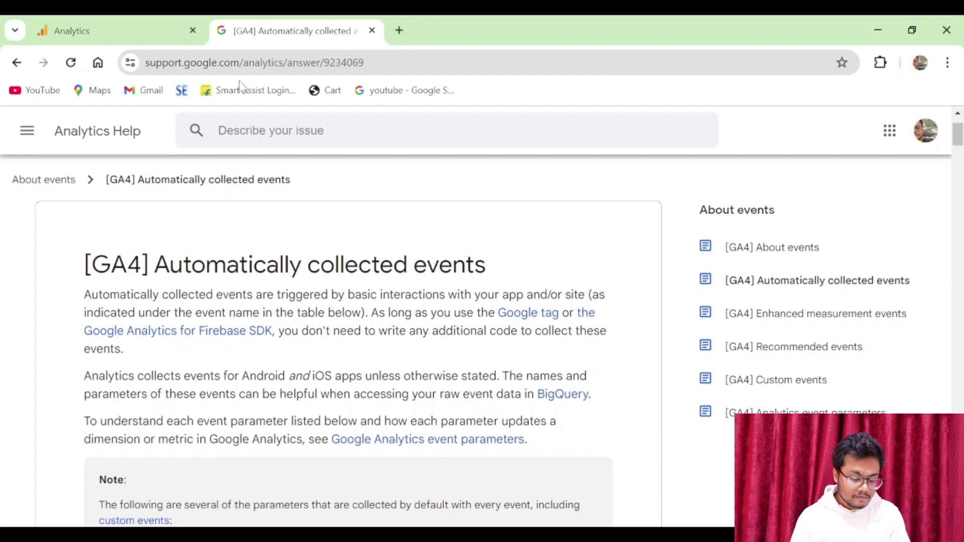
pyautogui.scroll(-15, 326, 296)
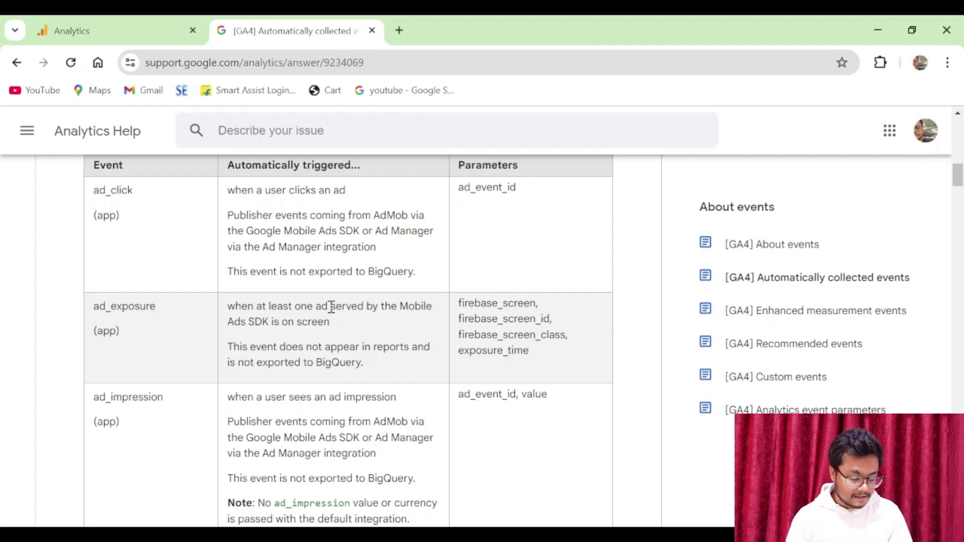
pyautogui.scroll(-15, 331, 307)
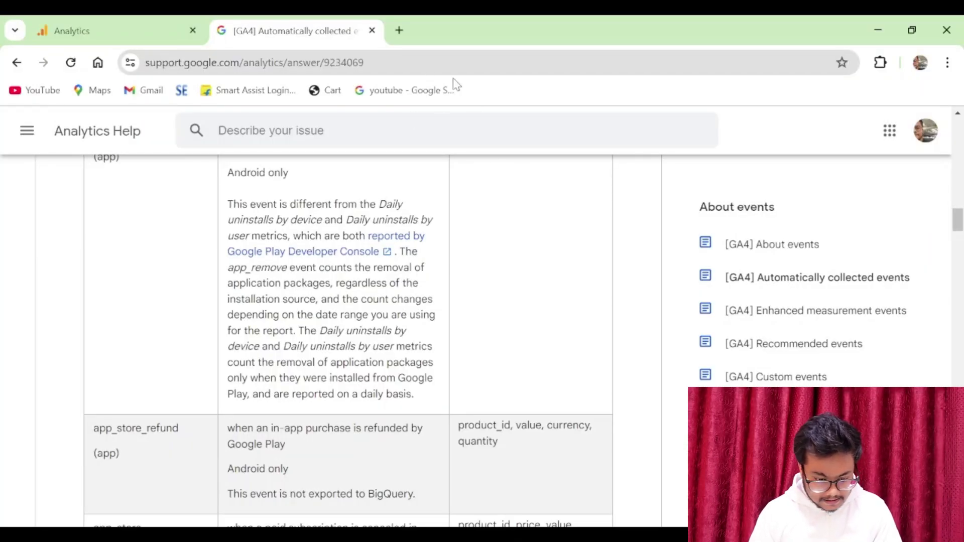
pyautogui.click(438, 64)
pyautogui.write('https://support.google.com/analytics/answer/9216061')
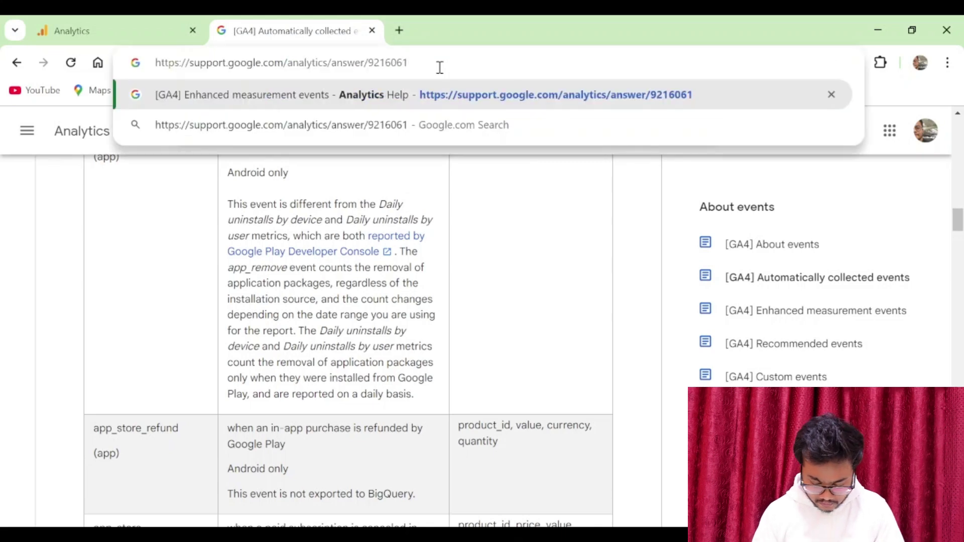
pyautogui.press('Return')
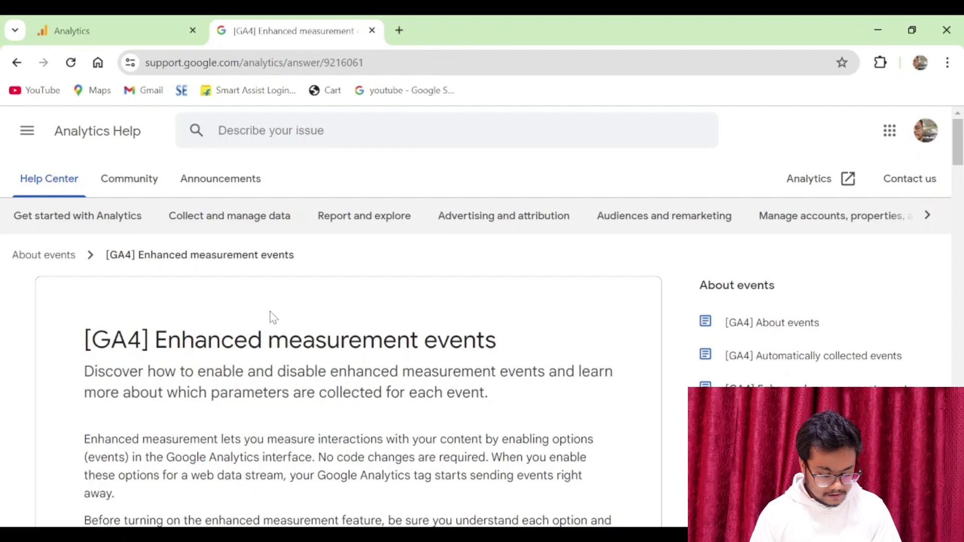
pyautogui.scroll(-3, 318, 290)
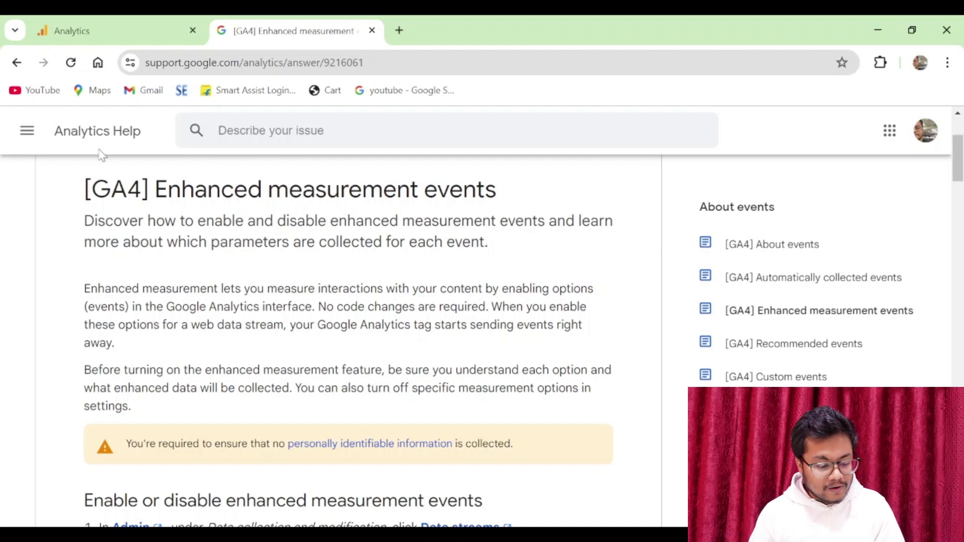
# - Return to Google Analytics and open the property's Data streams list from the Admin settings
pyautogui.click(109, 18)
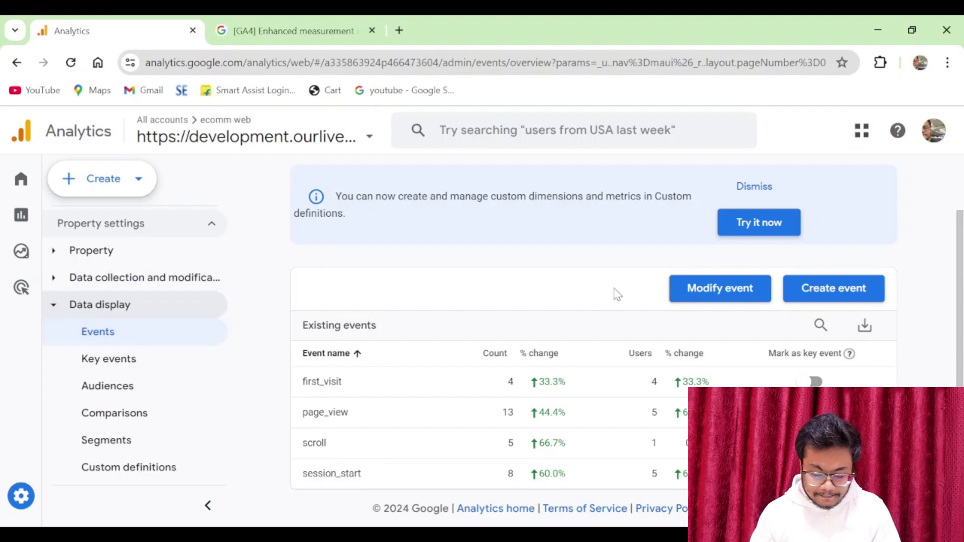
pyautogui.scroll(3, 151, 345)
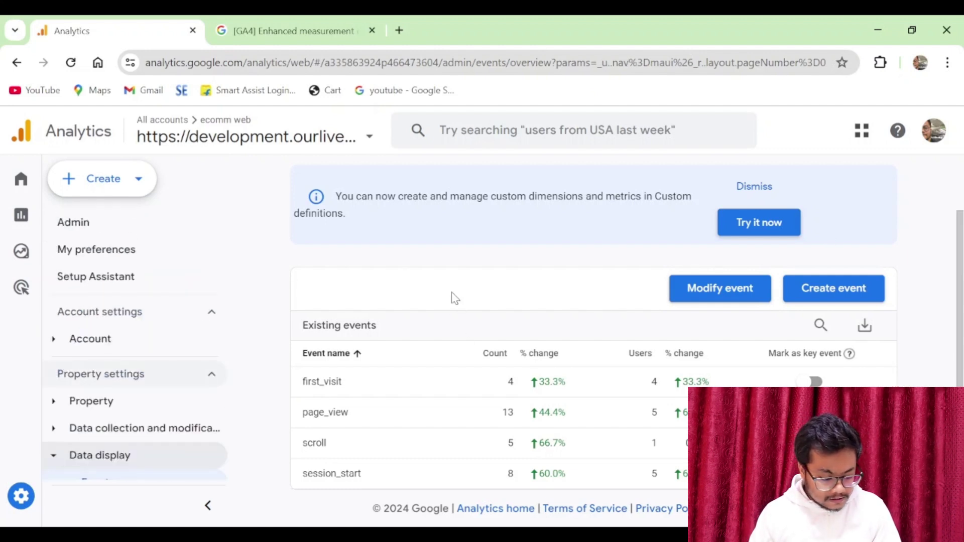
pyautogui.scroll(2, 504, 286)
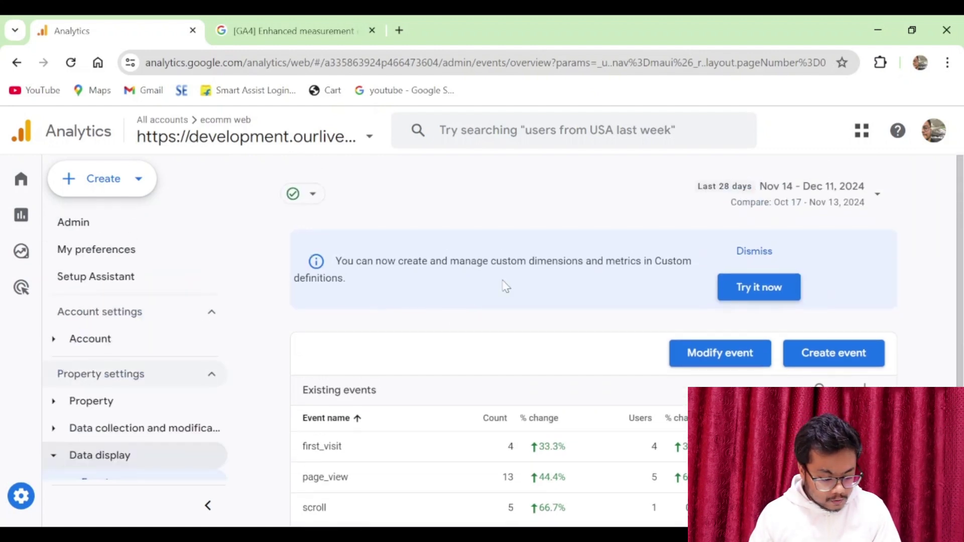
pyautogui.click(88, 227)
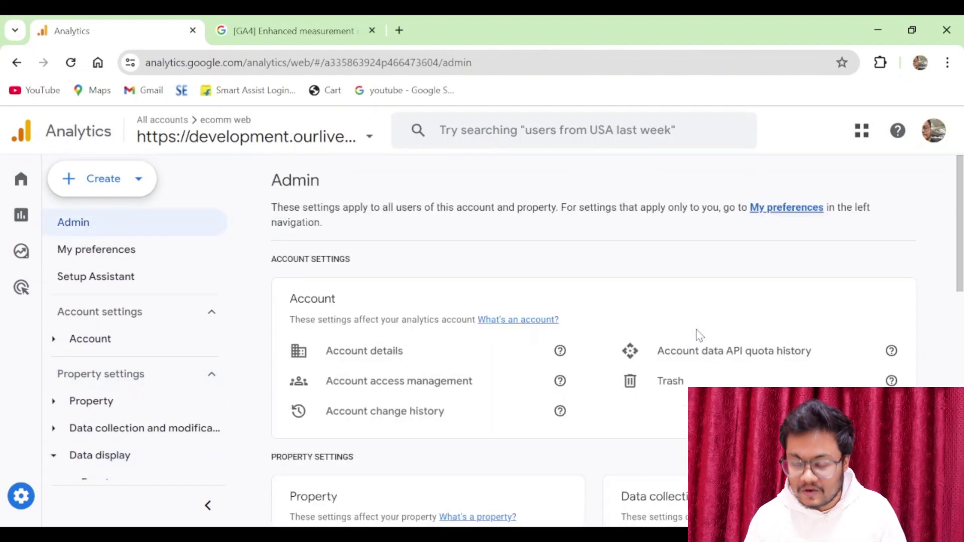
pyautogui.scroll(-5, 699, 335)
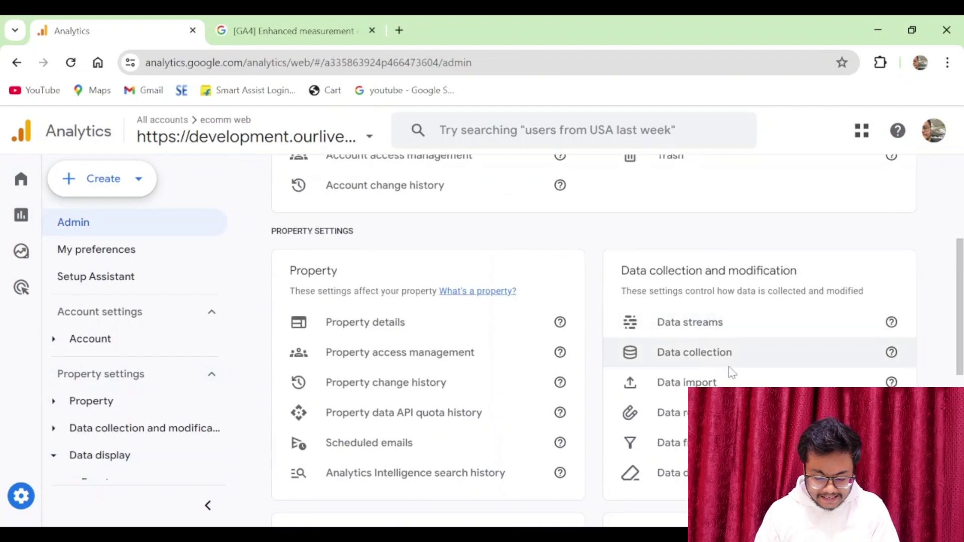
pyautogui.click(758, 335)
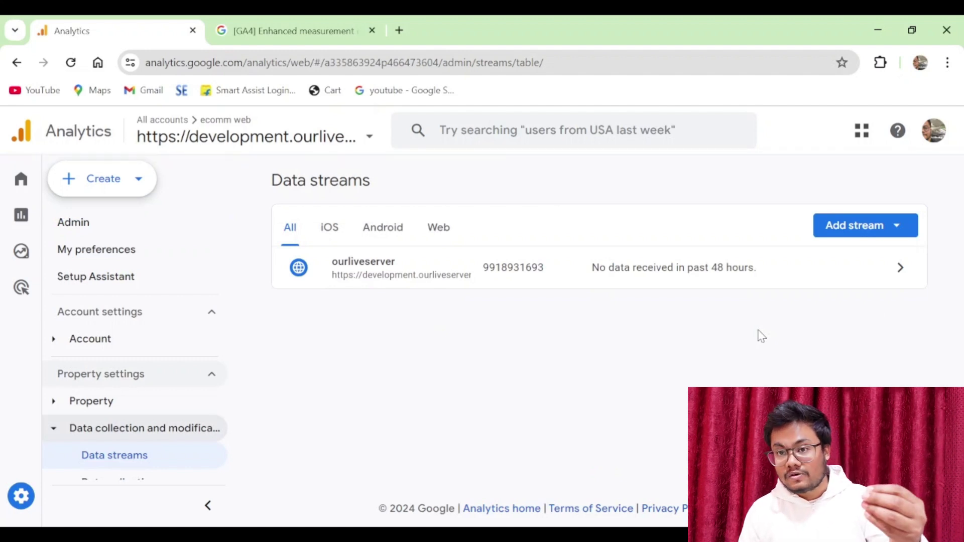
# - Open the ourliveserver web stream's enhanced measurement settings and review the page view, scroll, outbound click and site search options
pyautogui.click(648, 281)
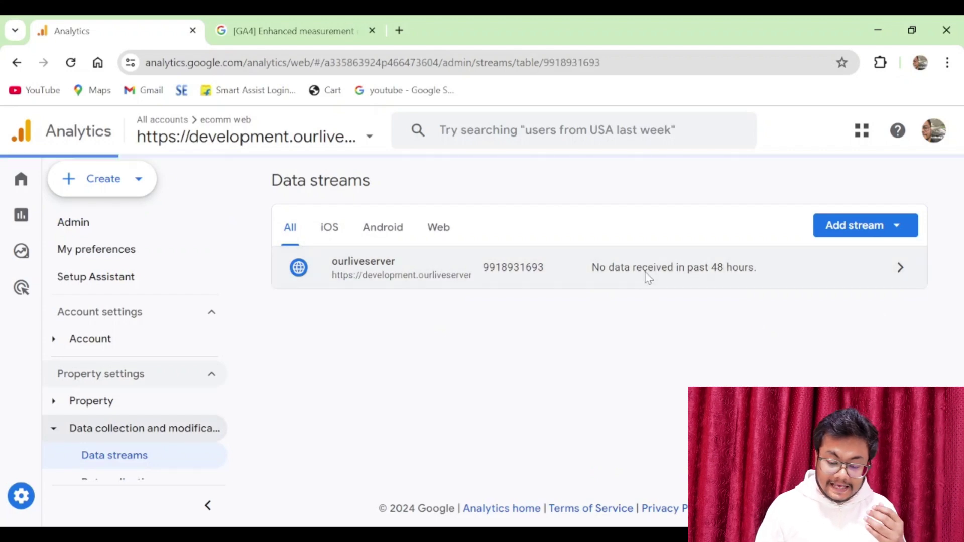
pyautogui.scroll(-4, 661, 324)
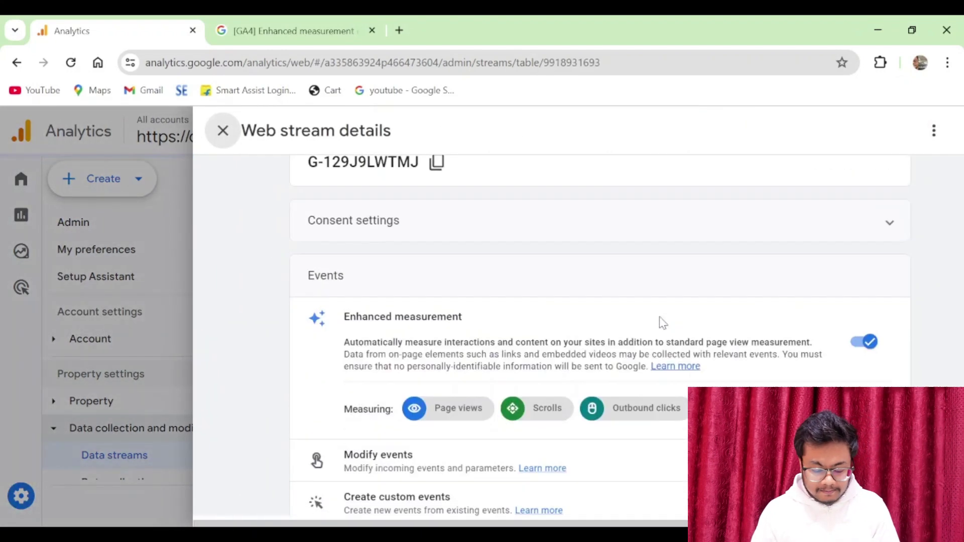
pyautogui.scroll(-1, 662, 323)
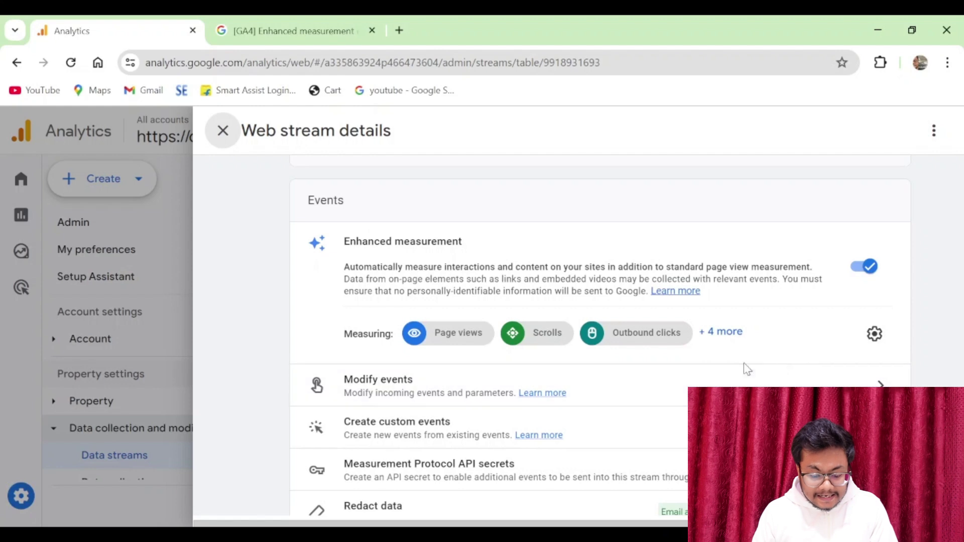
pyautogui.click(874, 335)
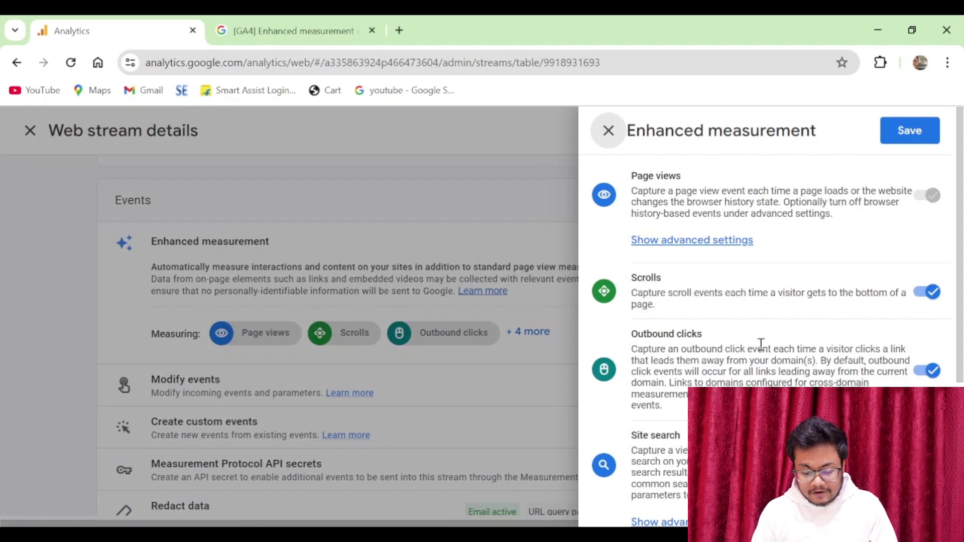
pyautogui.scroll(-2, 761, 344)
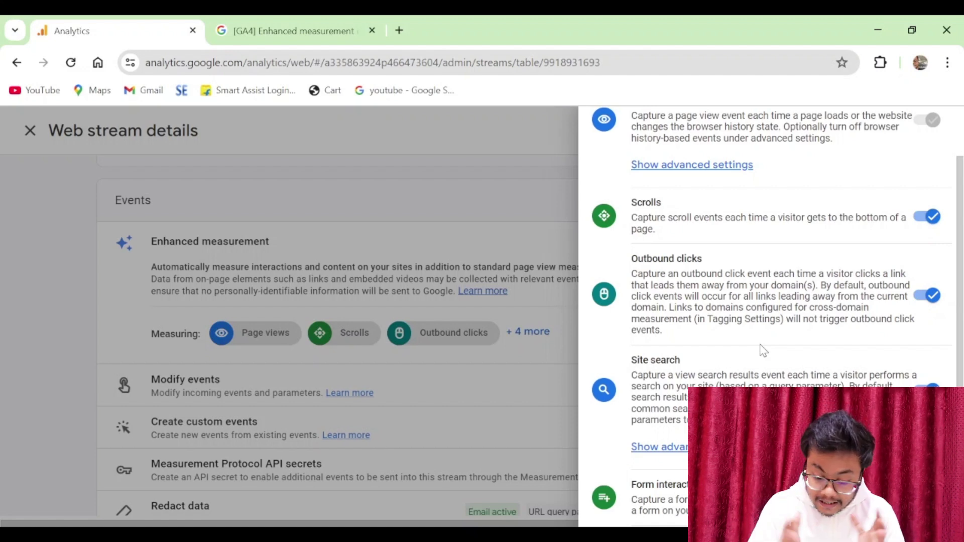
pyautogui.scroll(2, 763, 350)
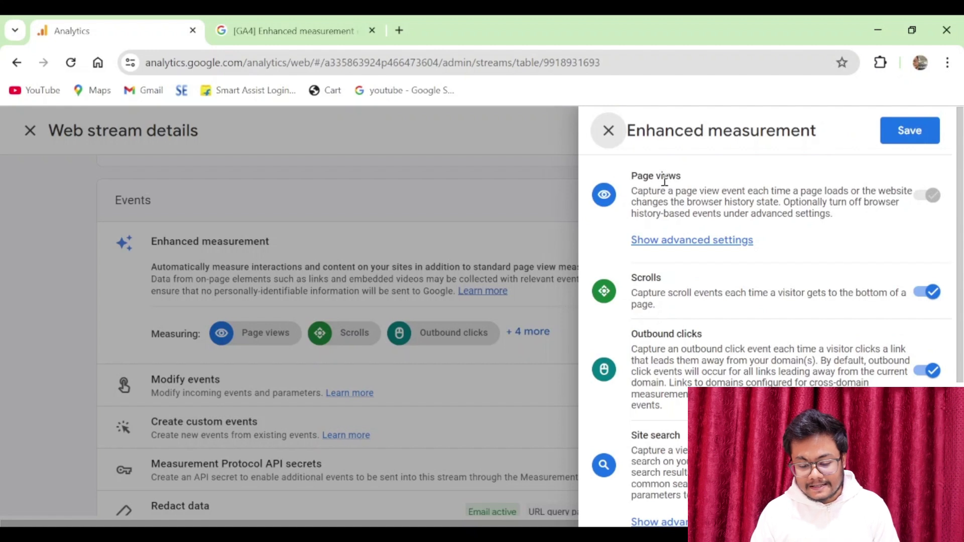
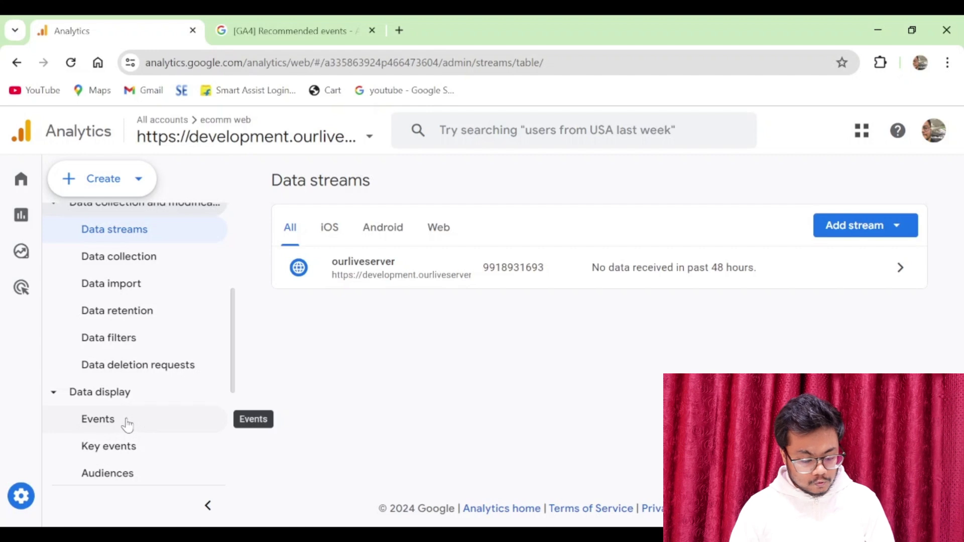
# - Go to the property's Events settings and start a new custom event for the ourliveserver stream
pyautogui.click(127, 424)
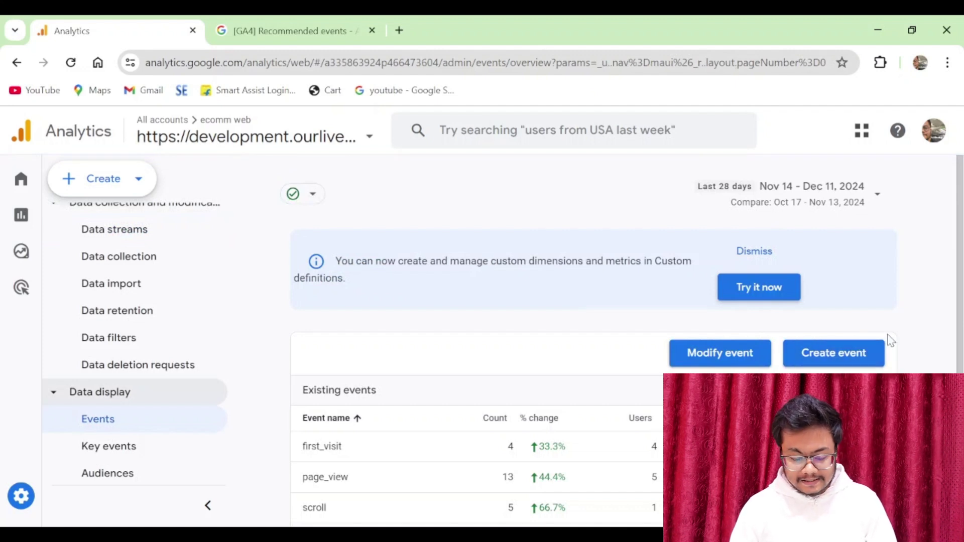
pyautogui.scroll(-1, 890, 340)
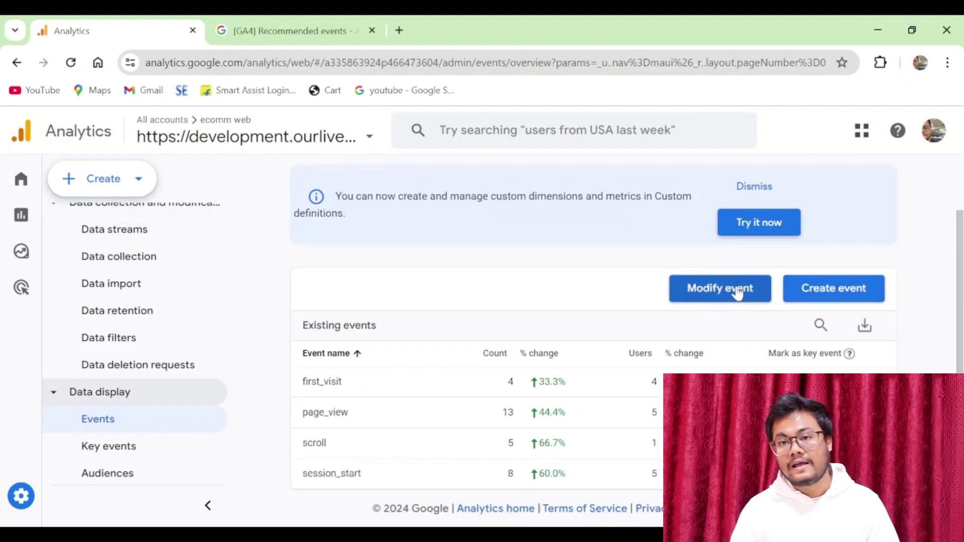
pyautogui.click(852, 296)
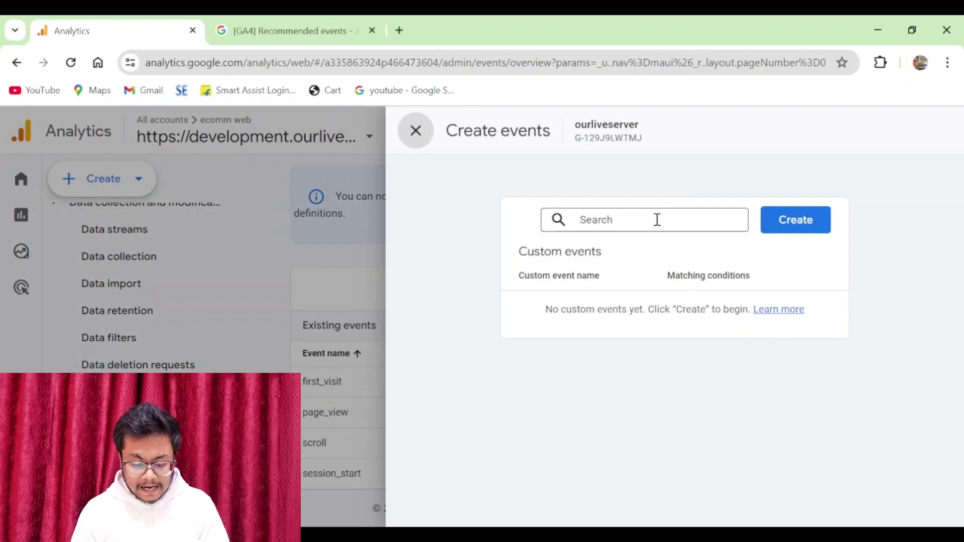
pyautogui.click(656, 219)
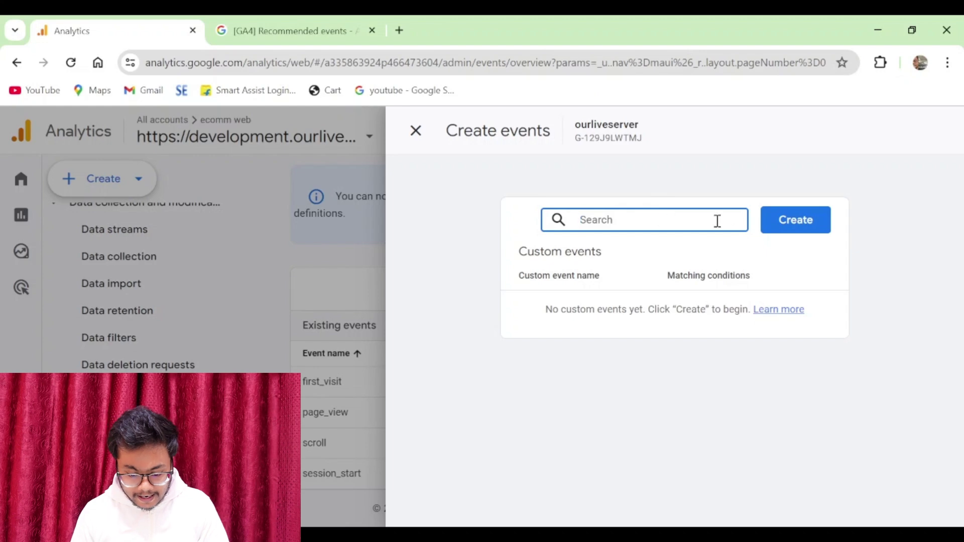
pyautogui.click(799, 226)
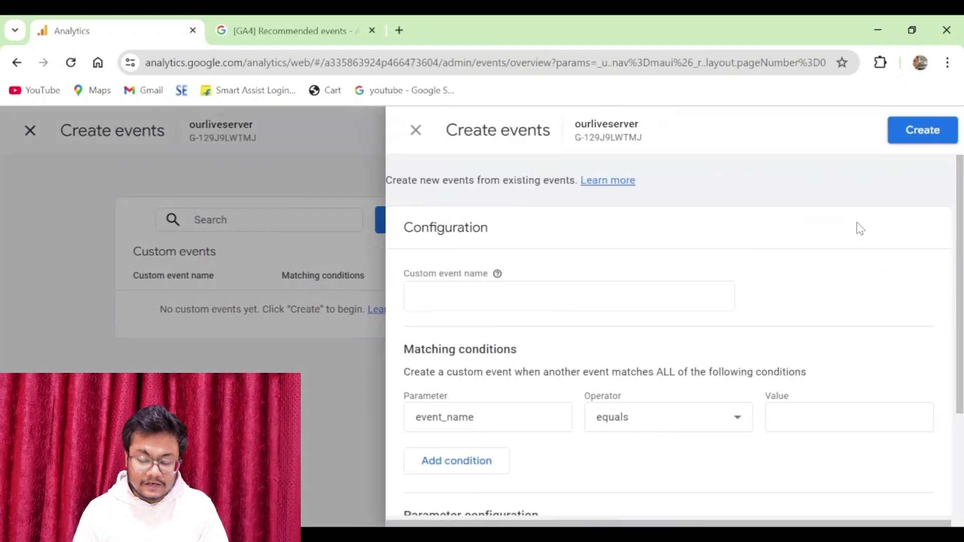
# - Name the custom event login from the suggested event names and open the matching condition's parameter for editing
pyautogui.scroll(-3, 555, 319)
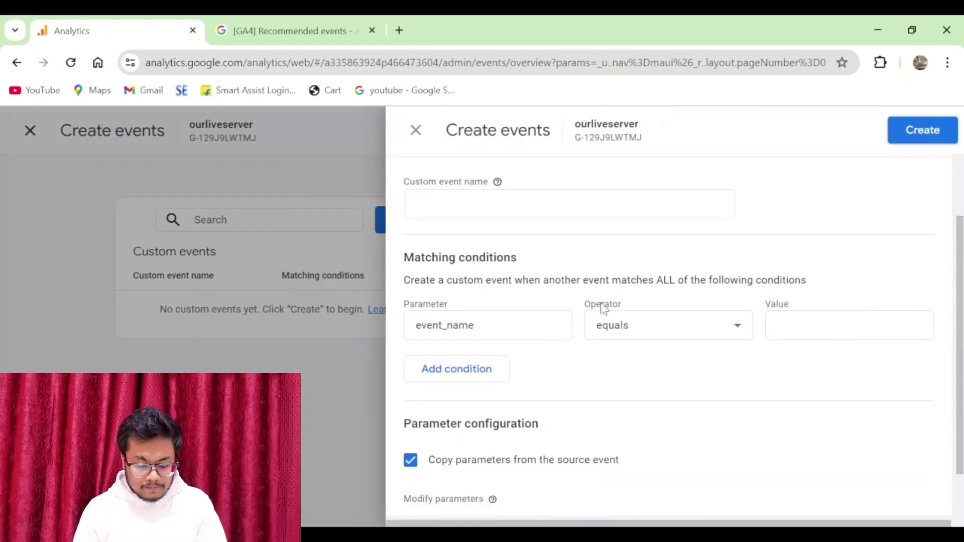
pyautogui.scroll(3, 629, 343)
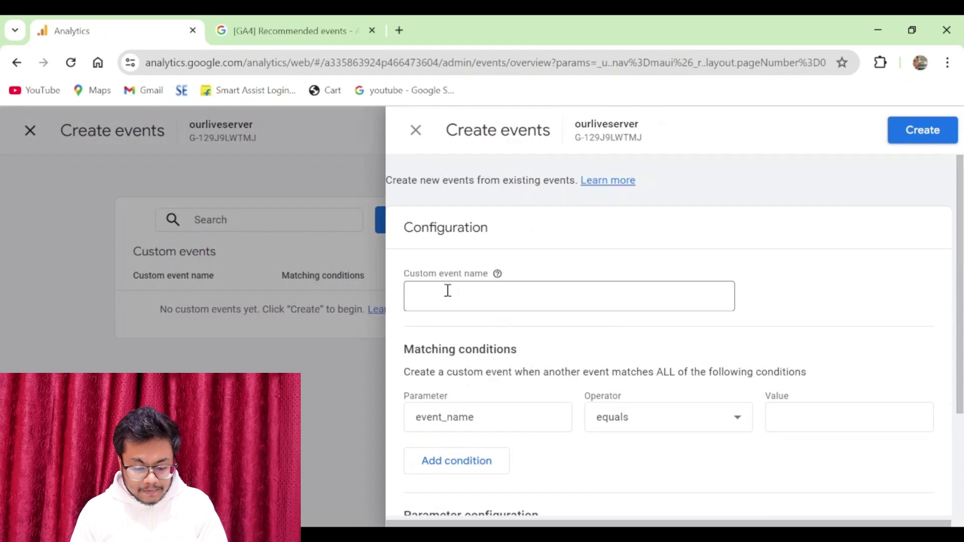
pyautogui.click(625, 291)
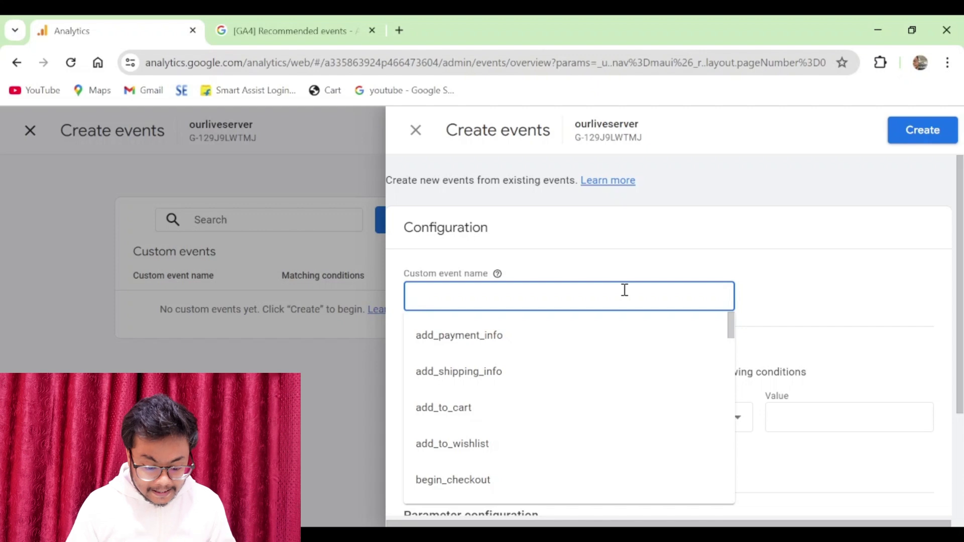
pyautogui.scroll(-3, 628, 346)
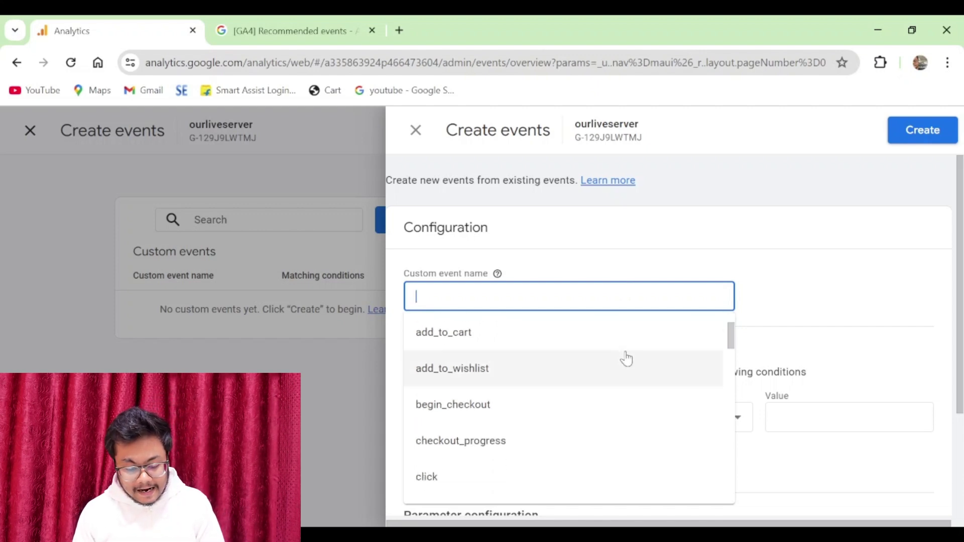
pyautogui.scroll(-3, 626, 359)
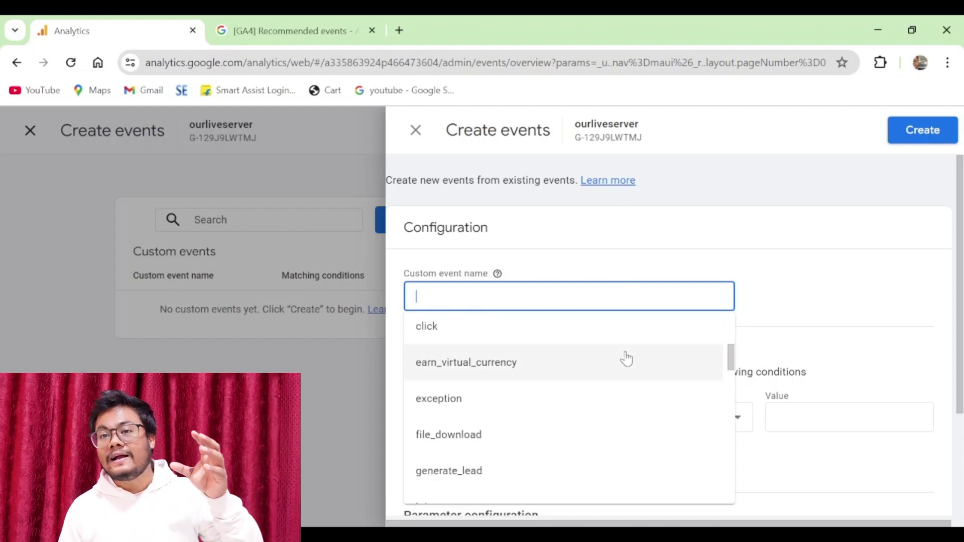
pyautogui.scroll(-2, 627, 359)
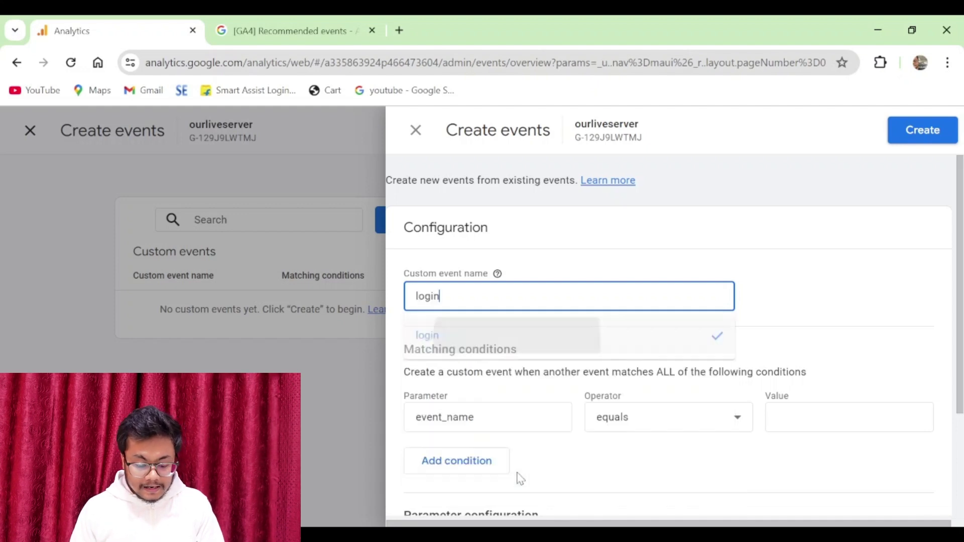
pyautogui.click(522, 467)
pyautogui.scroll(-2, 823, 314)
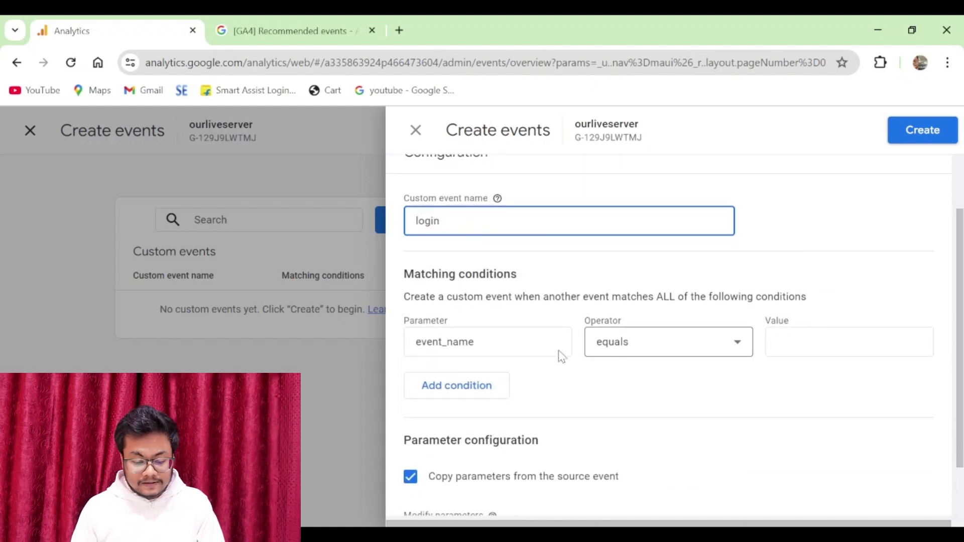
pyautogui.click(495, 343)
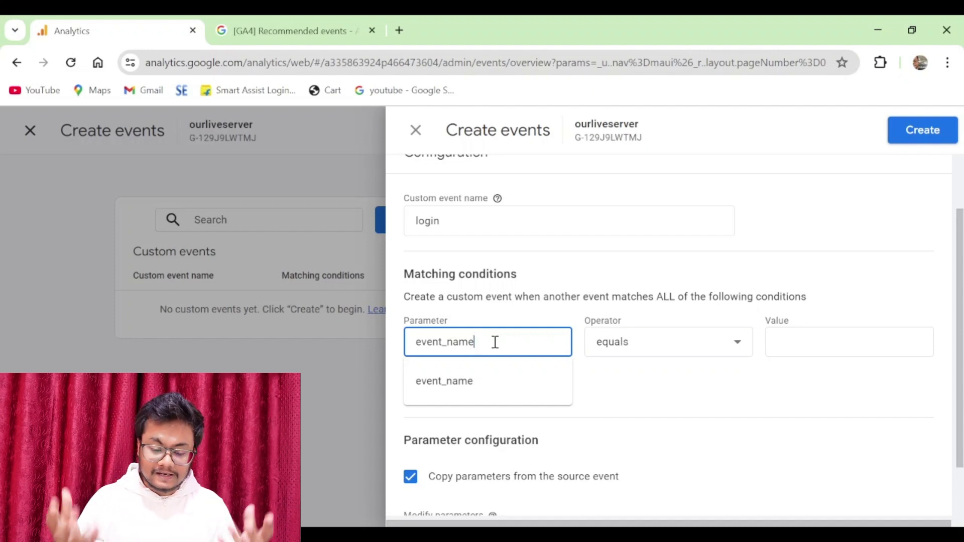
# - Switch to the Analytics Help article on recommended events and review the events listed for all properties
pyautogui.click(293, 36)
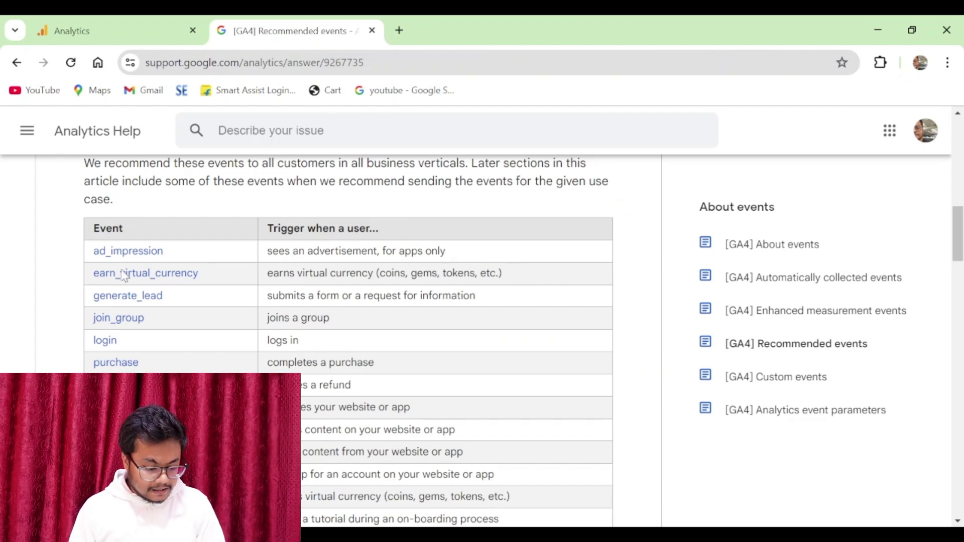
pyautogui.scroll(2, 249, 290)
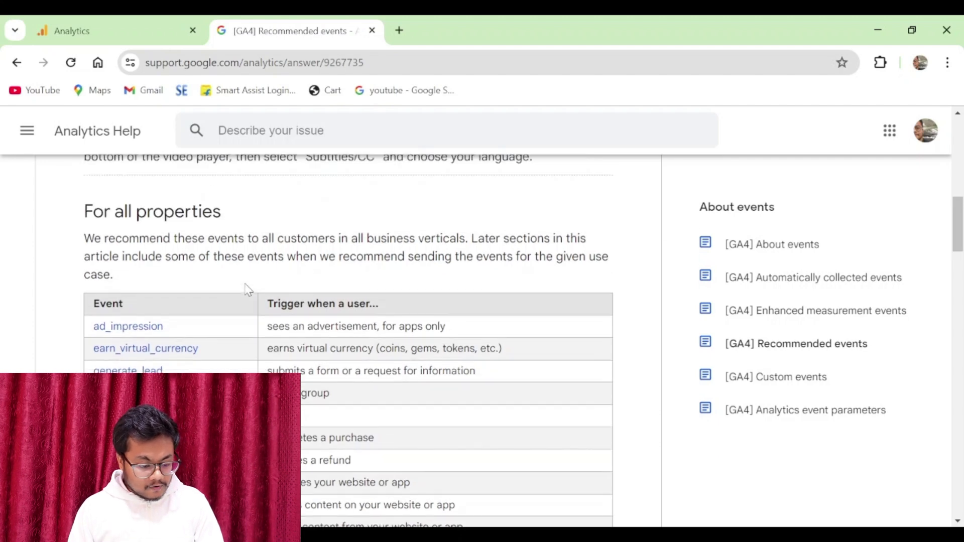
pyautogui.scroll(-5, 249, 291)
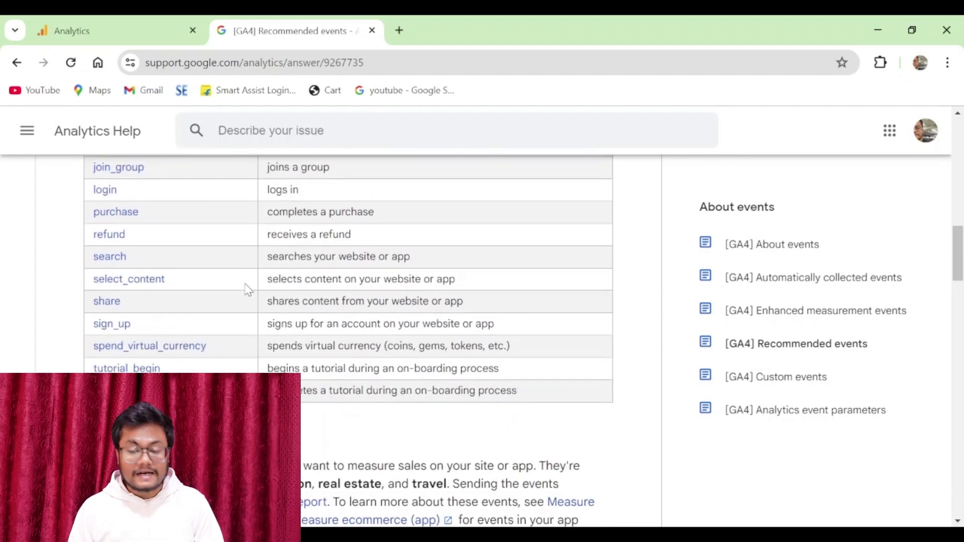
# - Review the recommended events listed for online sales, lead generation and games in the help article
pyautogui.scroll(-1, 247, 290)
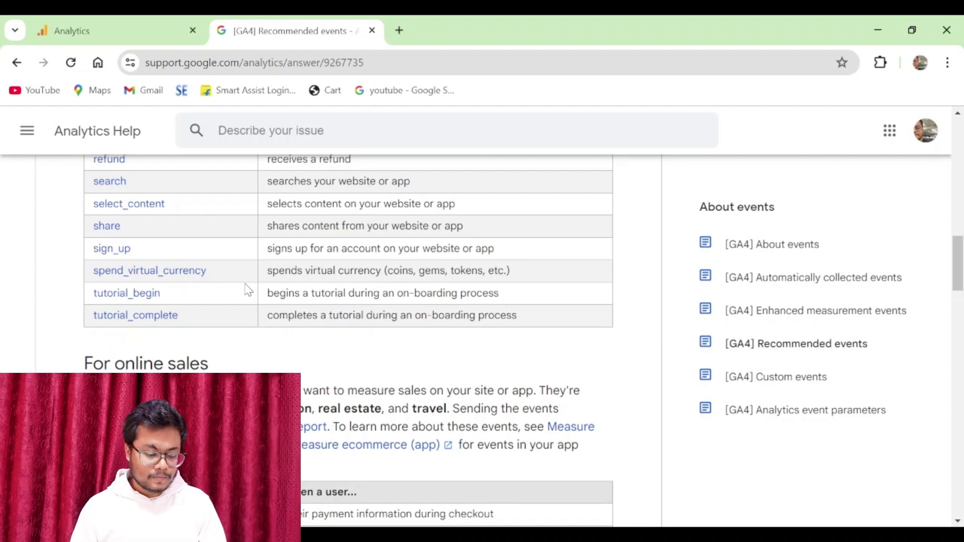
pyautogui.scroll(-3, 249, 290)
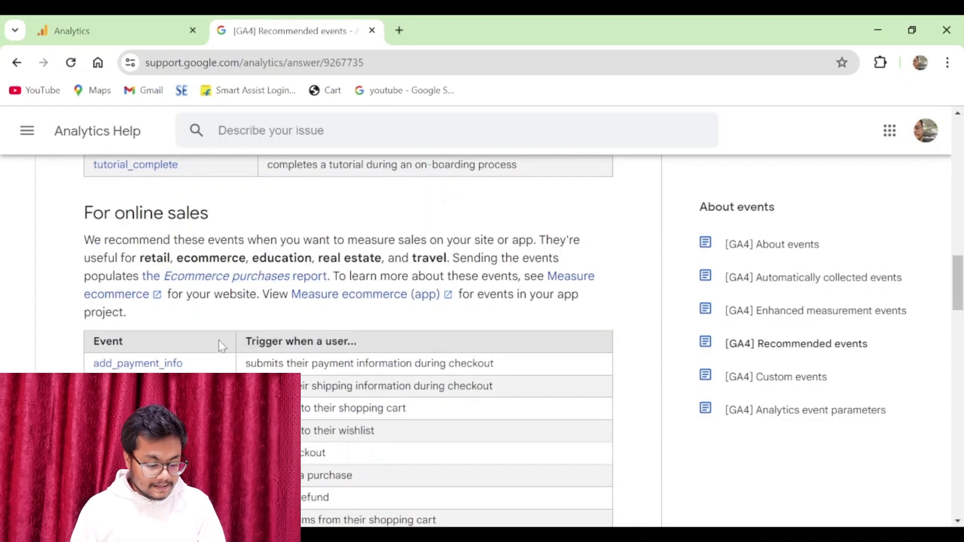
pyautogui.scroll(-4, 219, 344)
pyautogui.scroll(-4, 221, 346)
pyautogui.scroll(-7, 260, 302)
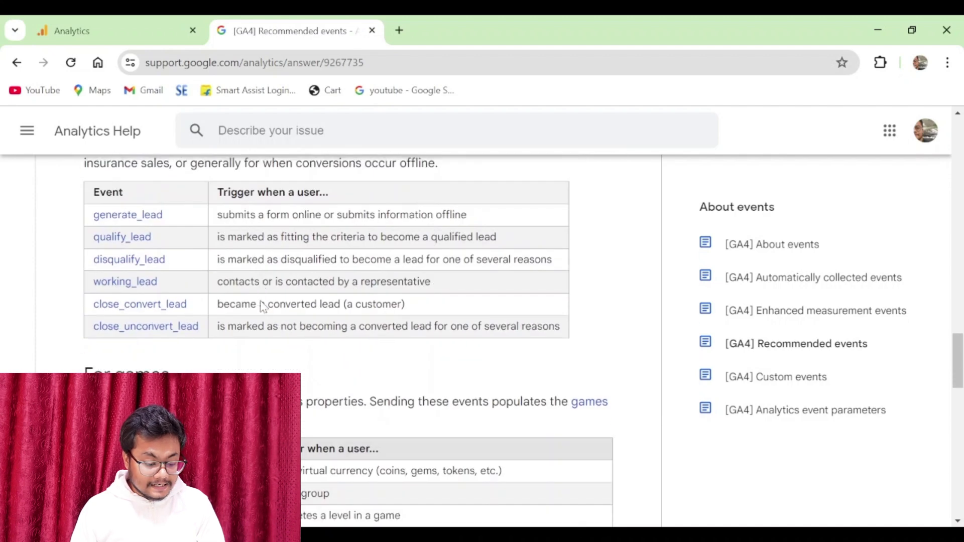
pyautogui.scroll(-1, 260, 302)
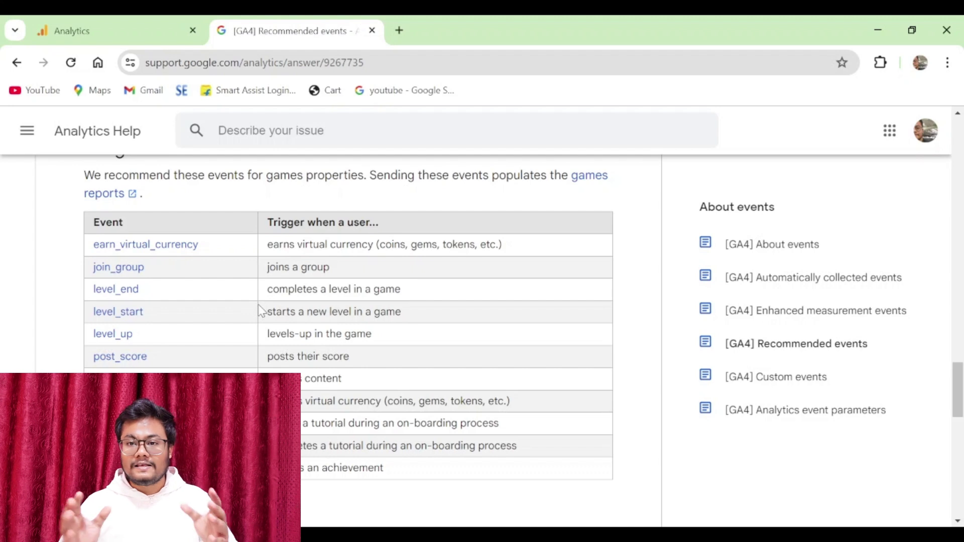
# - Return to the Analytics event configuration, replace the custom event name with formfillup and create the event
pyautogui.click(114, 31)
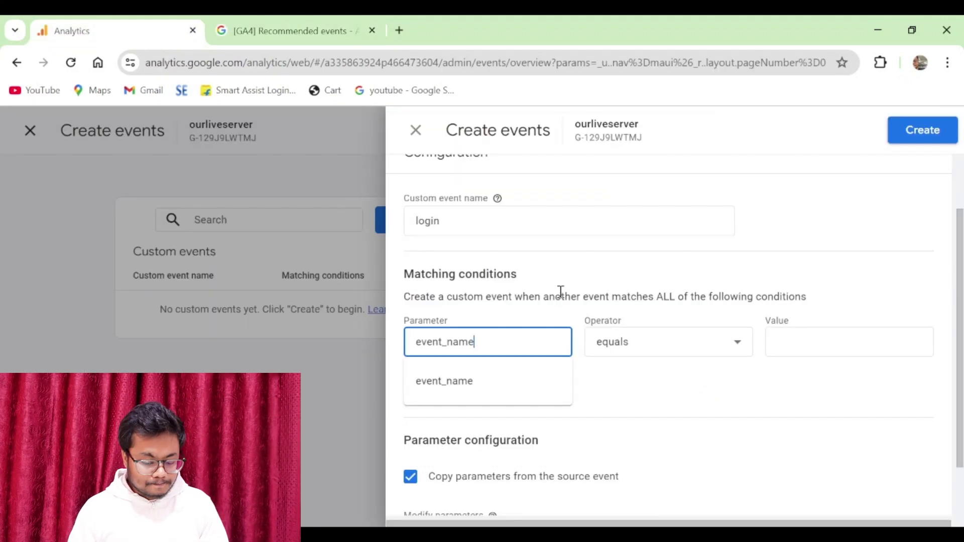
pyautogui.click(506, 219)
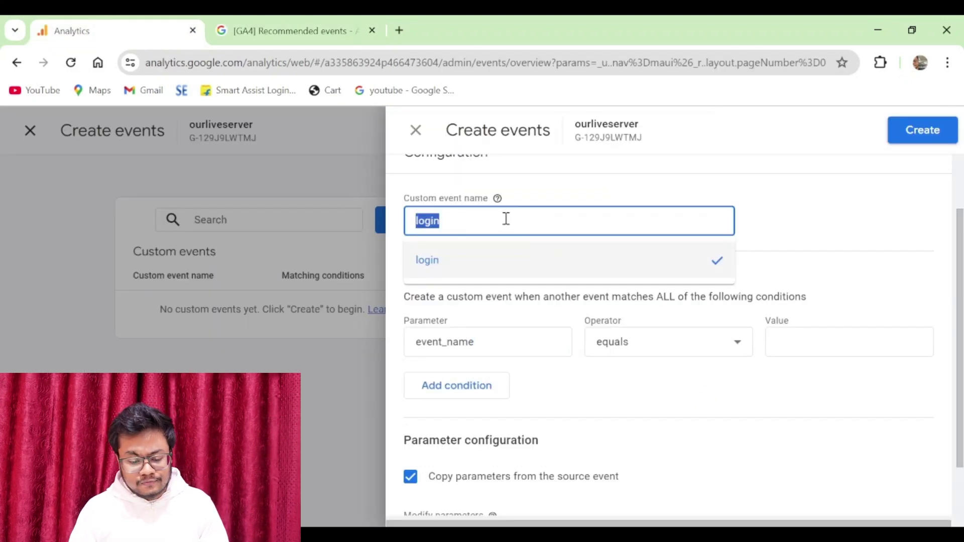
pyautogui.press('BackSpace')
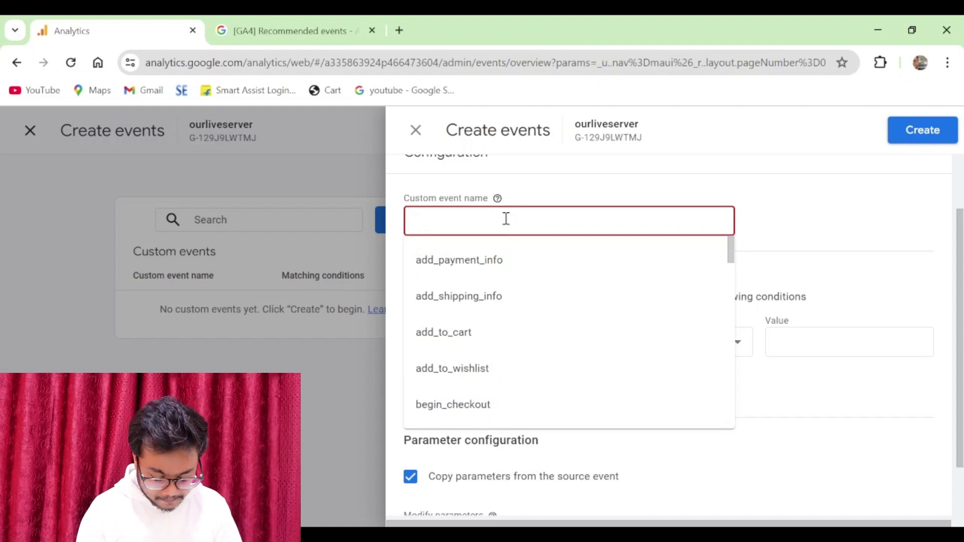
pyautogui.write('form')
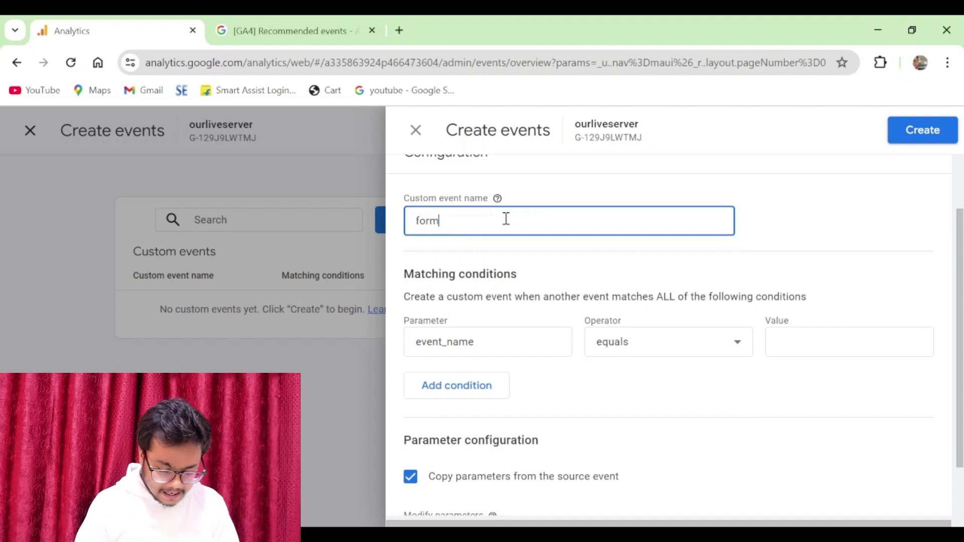
pyautogui.write('fill')
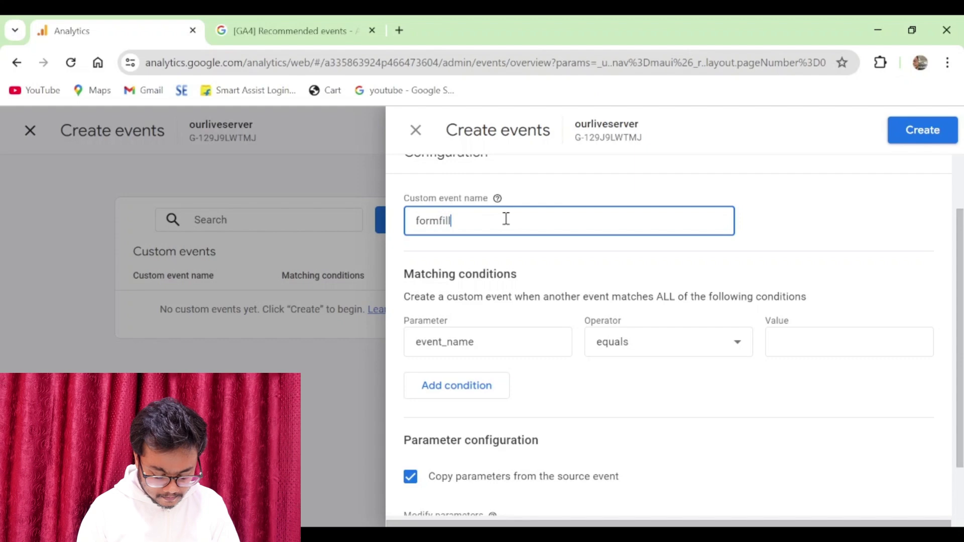
pyautogui.write('up')
pyautogui.press('Return')
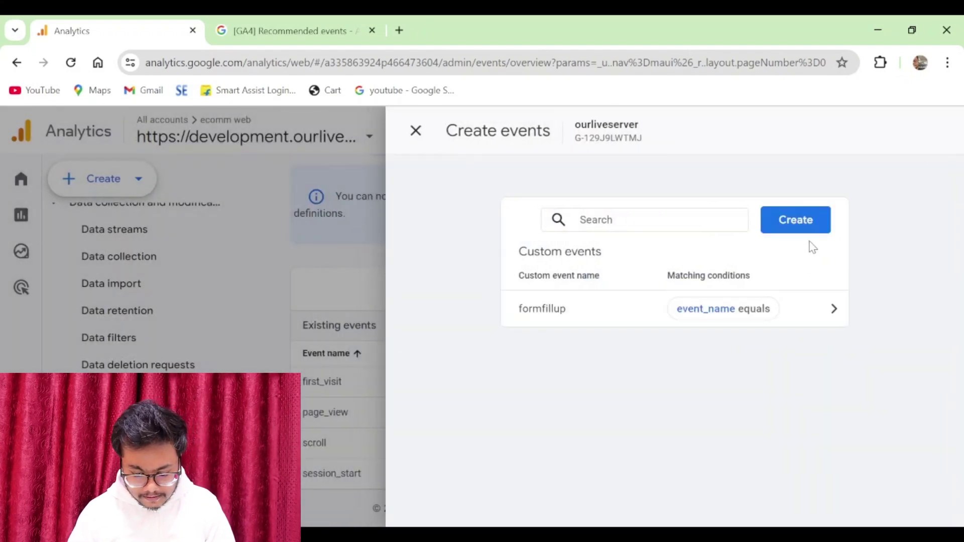
# - Open the formfillup custom event and clear its matching condition's parameter to browse the suggested parameters
pyautogui.click(817, 309)
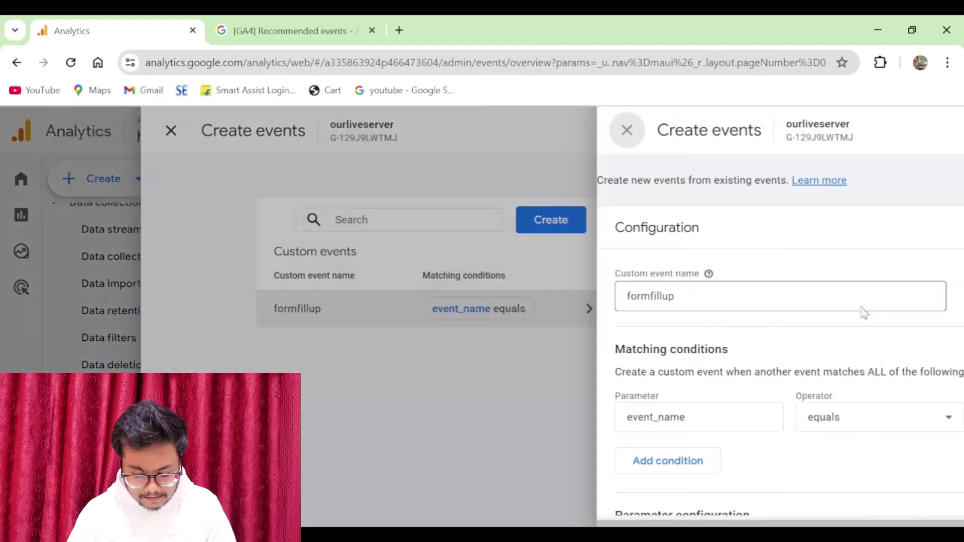
pyautogui.scroll(-2, 574, 391)
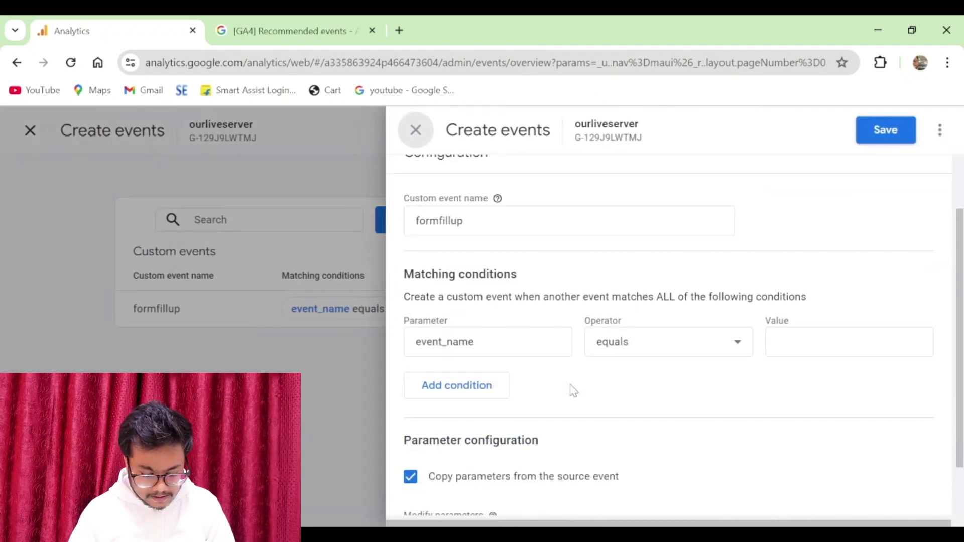
pyautogui.click(505, 342)
pyautogui.press('BackSpace')
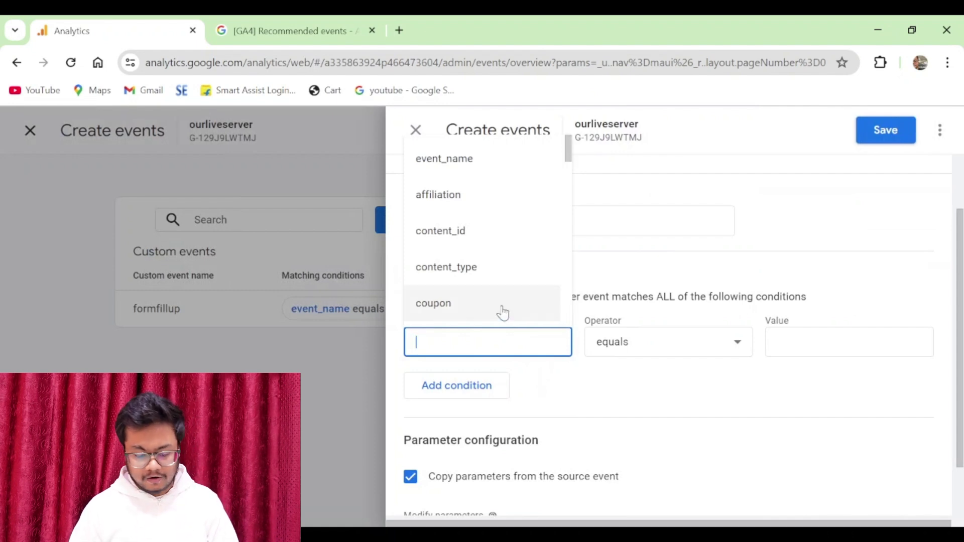
pyautogui.click(695, 390)
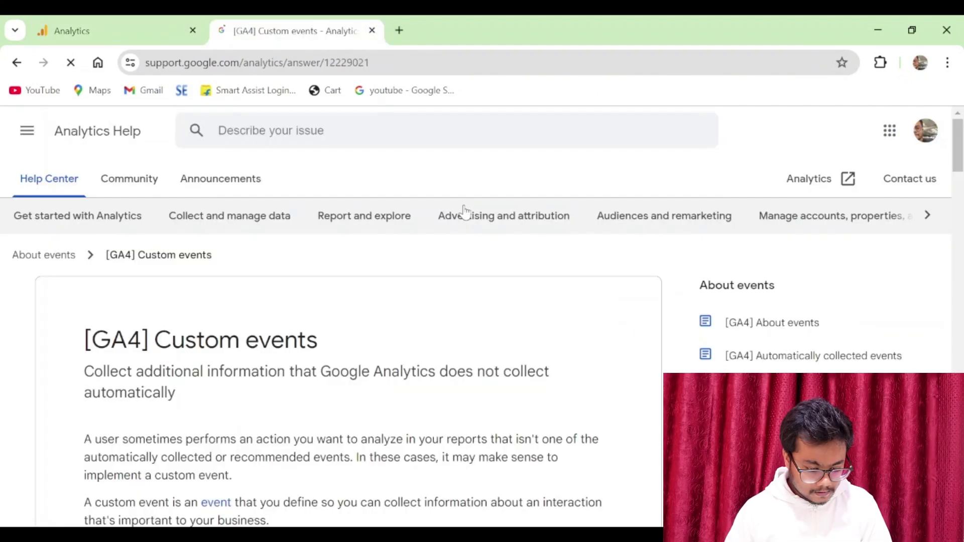
# - Read the Analytics Help article on custom events, examining their purpose, prerequisites, implementation methods and event naming guidance
pyautogui.scroll(-2, 475, 219)
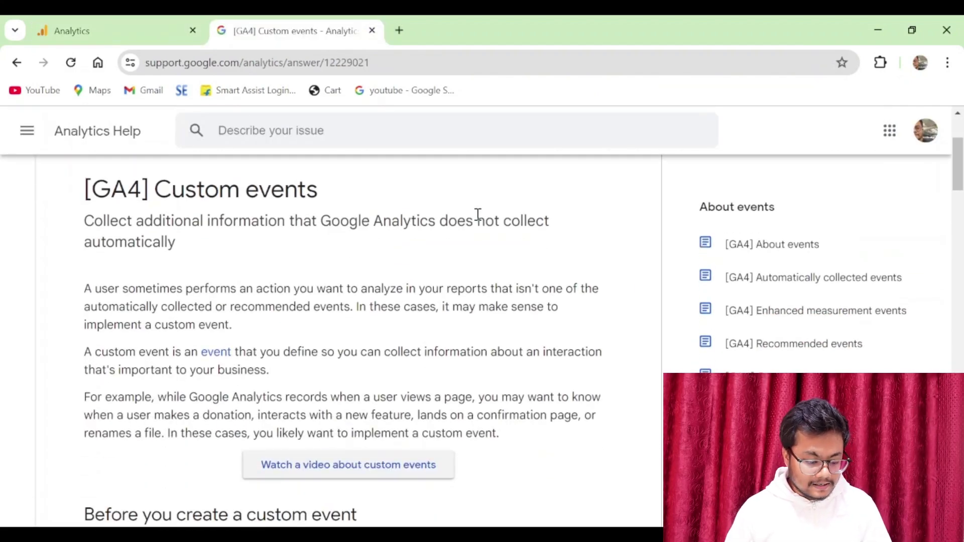
pyautogui.scroll(-2, 478, 214)
pyautogui.scroll(2, 480, 211)
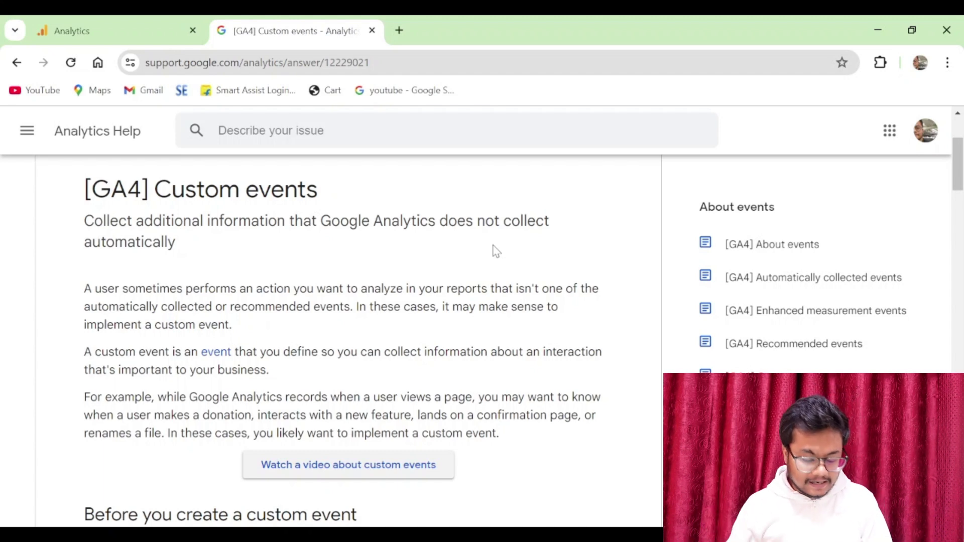
pyautogui.scroll(-7, 501, 280)
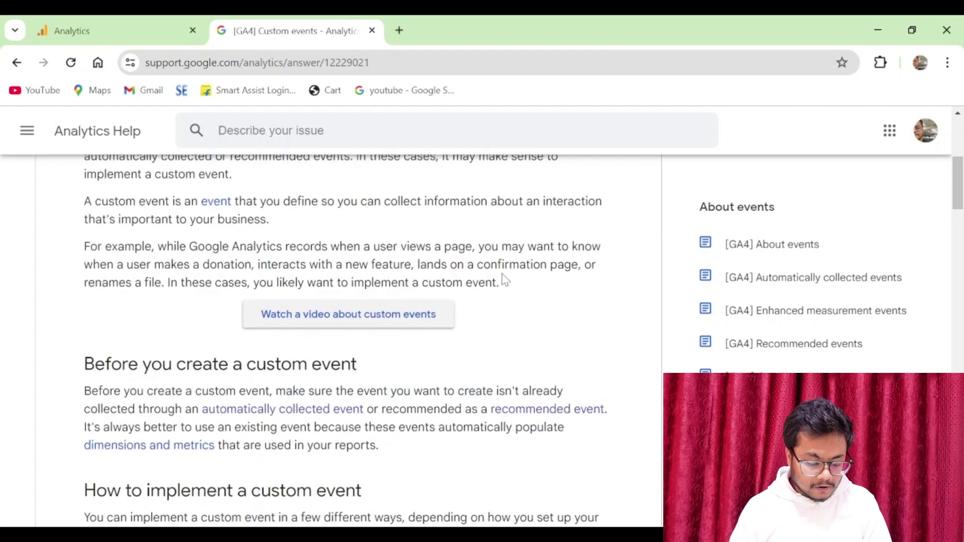
pyautogui.scroll(-4, 501, 280)
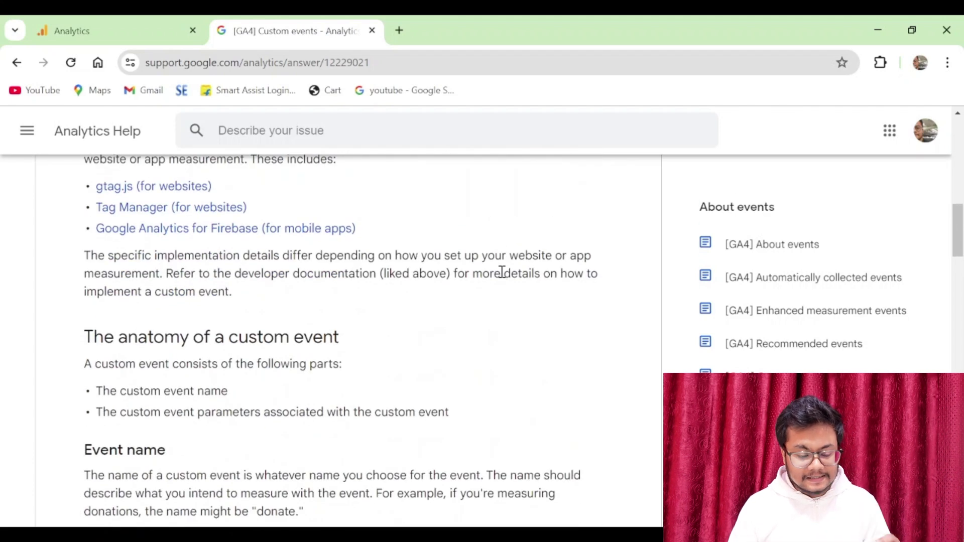
pyautogui.scroll(9, 501, 273)
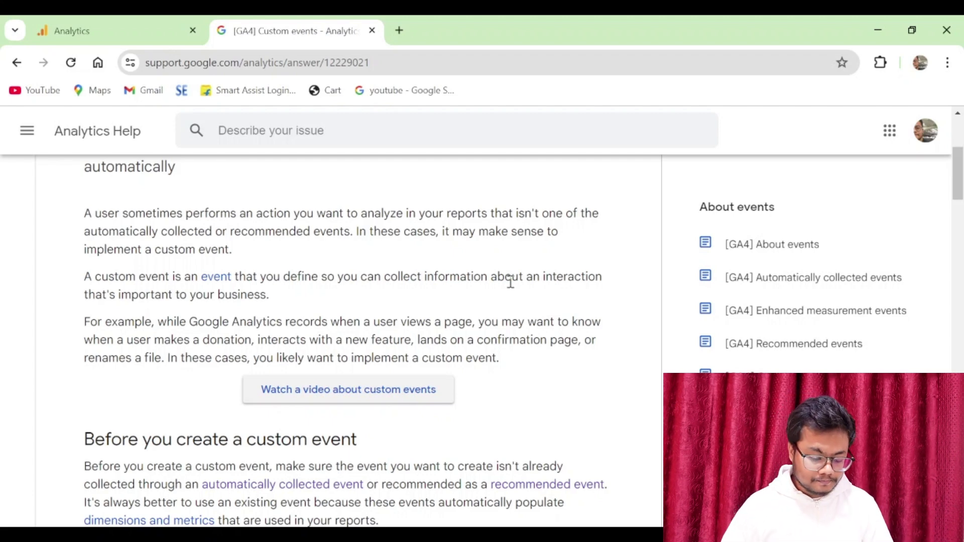
pyautogui.scroll(-7, 520, 286)
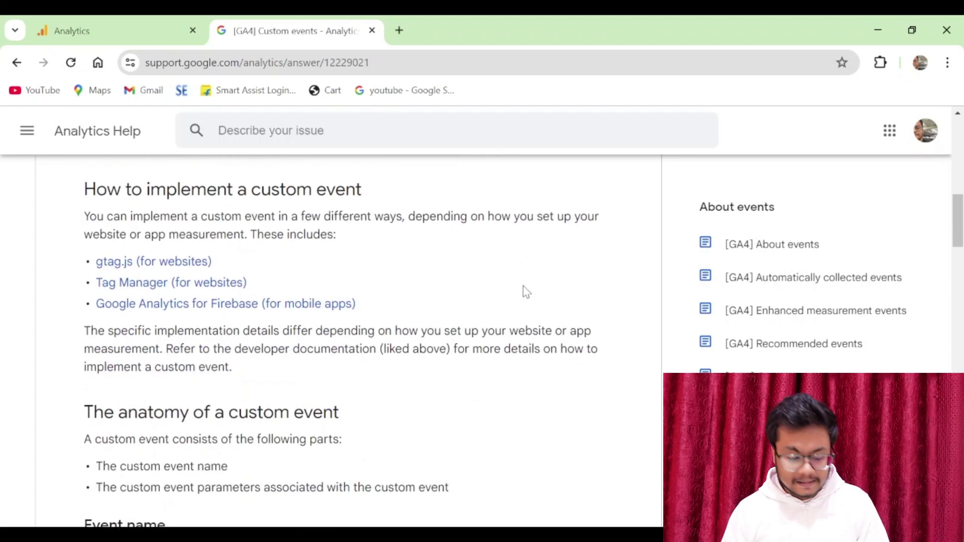
pyautogui.scroll(-6, 526, 291)
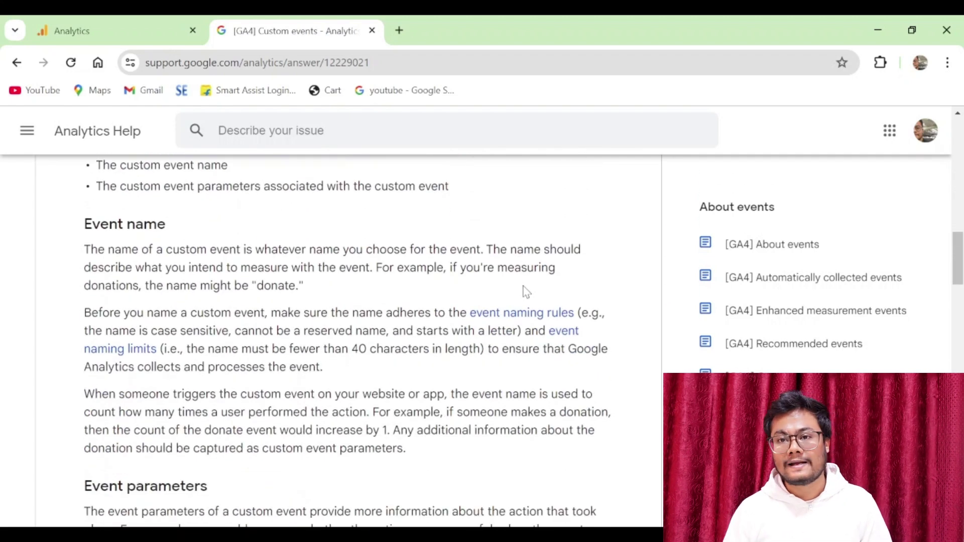